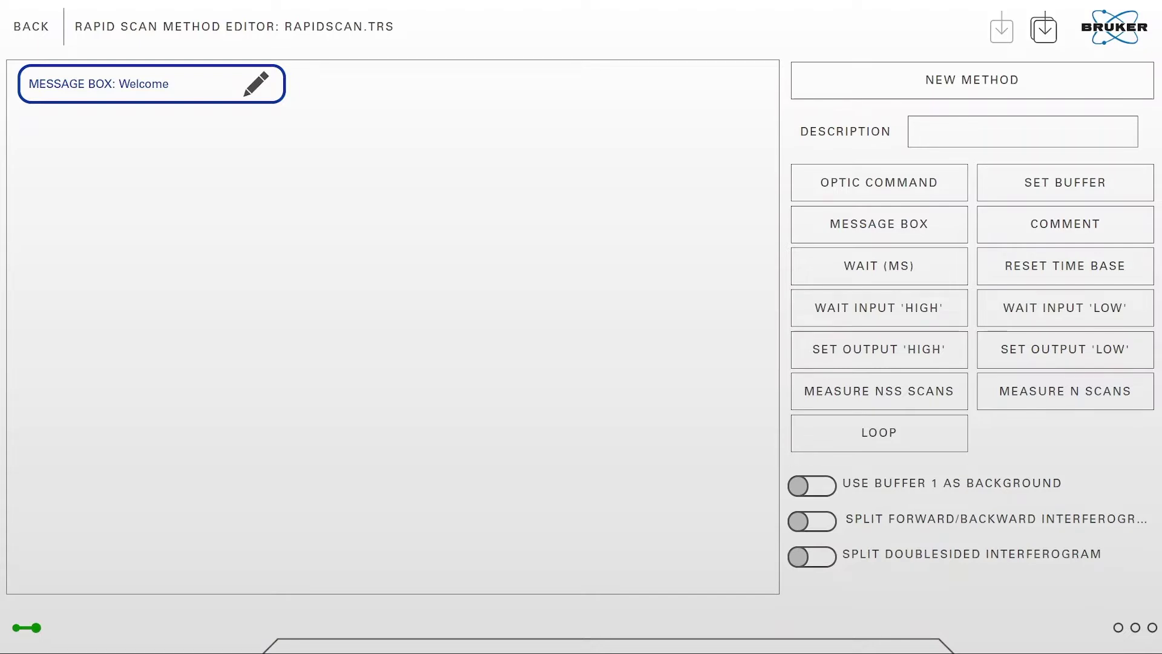
Step: Replace the 'Welcome' message text with 'Put your sample in.' and confirm it
{"action": "left_click", "coordinate": [256, 83]}
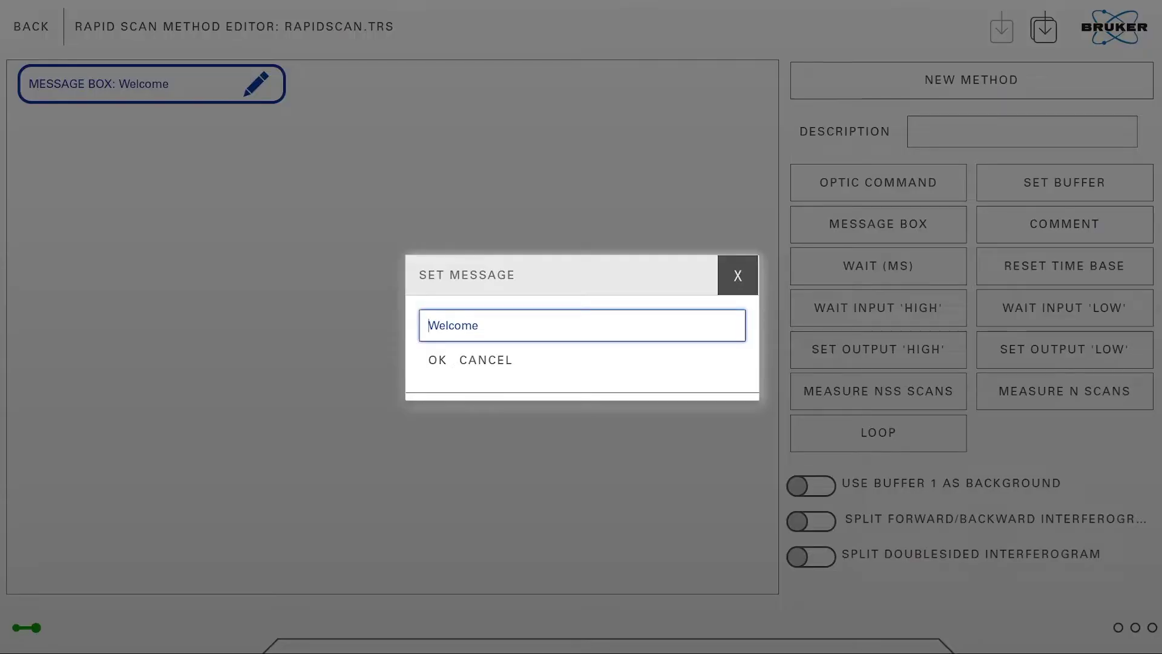
{"action": "left_click", "coordinate": [478, 325]}
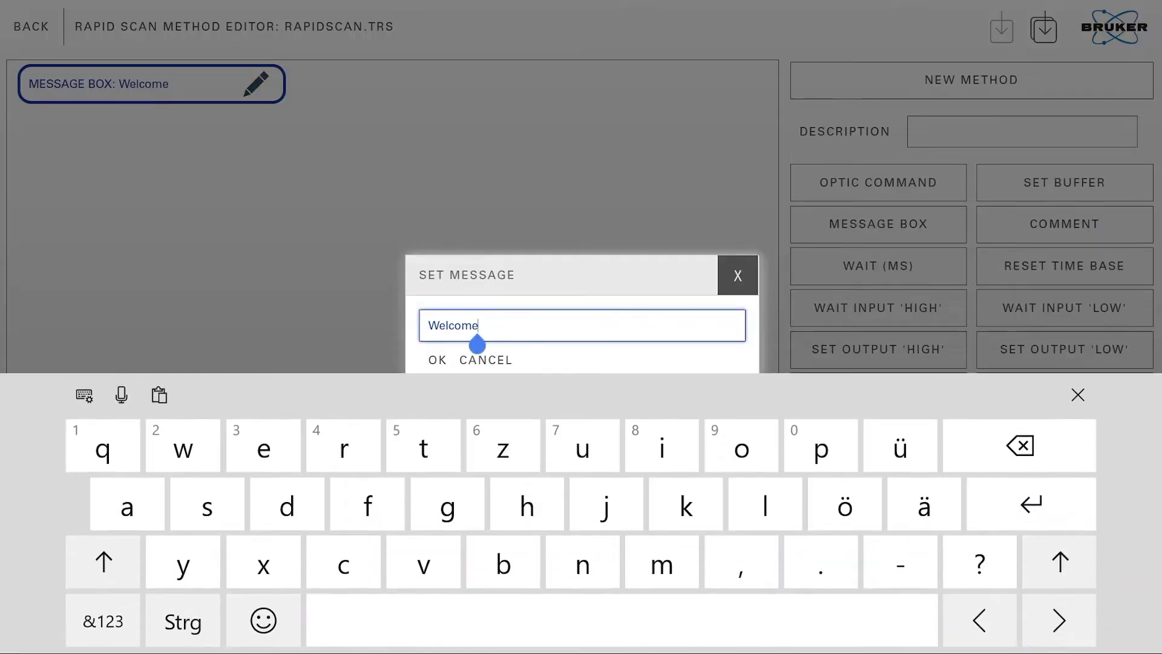
{"action": "key", "text": "BackSpace"}
{"action": "key", "text": "BackSpace"}
{"action": "key", "text": "BackSpace"}
{"action": "left_click", "coordinate": [1064, 450]}
{"action": "left_click", "coordinate": [93, 553]}
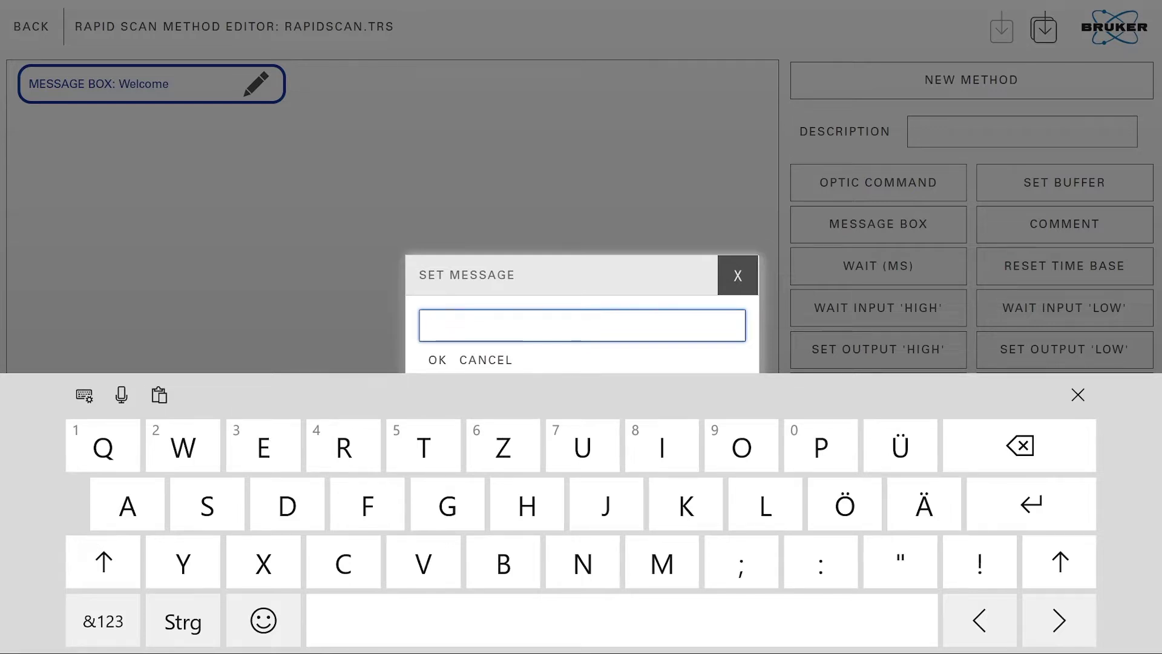
{"action": "type", "text": "Put your "}
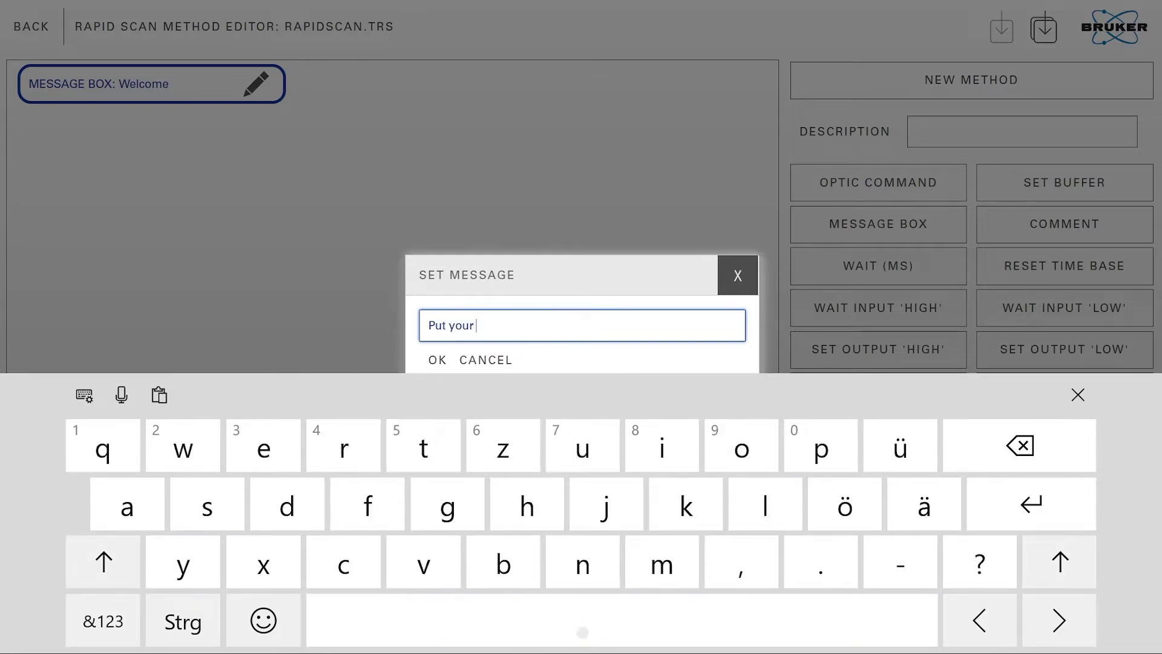
{"action": "type", "text": "sample in."}
{"action": "left_click", "coordinate": [1078, 394]}
{"action": "left_click", "coordinate": [437, 359]}
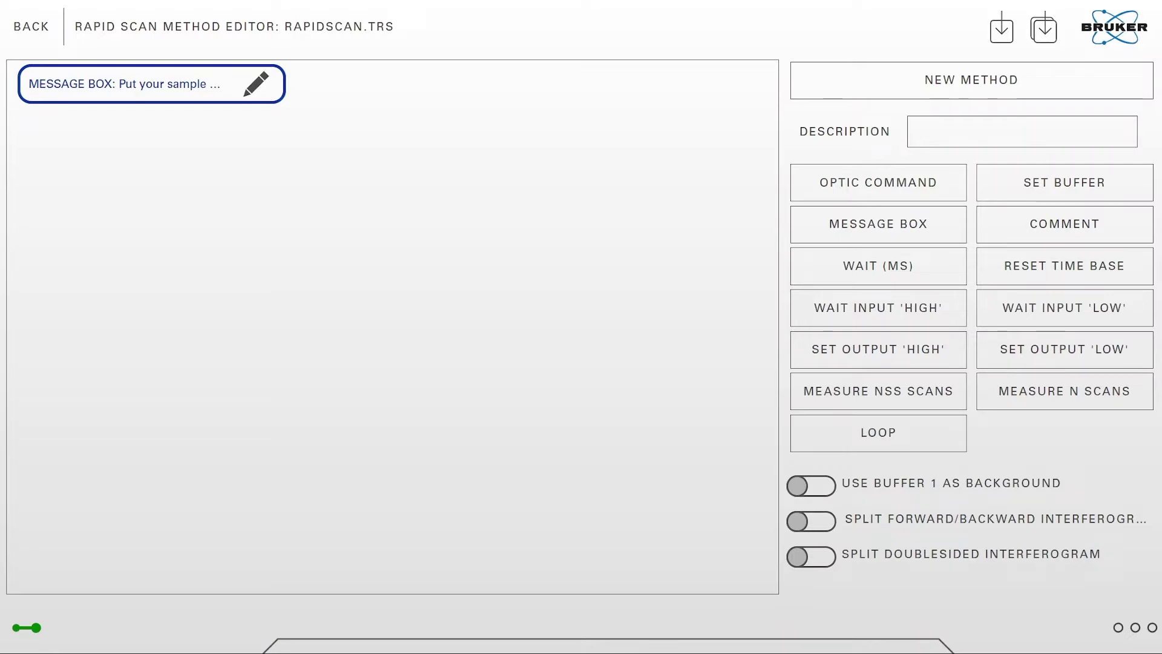
Step: Add a MEASURE N SCANS step after the message and set its scan count to 20
{"action": "left_click", "coordinate": [1027, 394]}
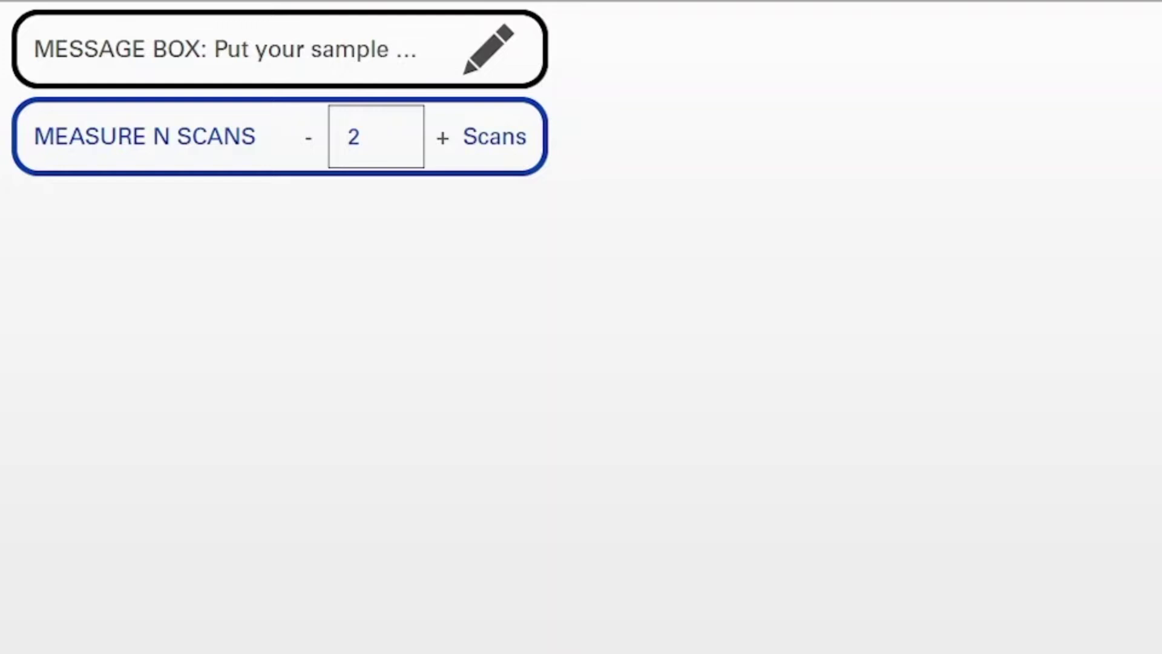
{"action": "double_click", "coordinate": [443, 135]}
{"action": "double_click", "coordinate": [444, 136]}
{"action": "double_click", "coordinate": [308, 136]}
{"action": "double_click", "coordinate": [307, 137]}
{"action": "left_click", "coordinate": [373, 136]}
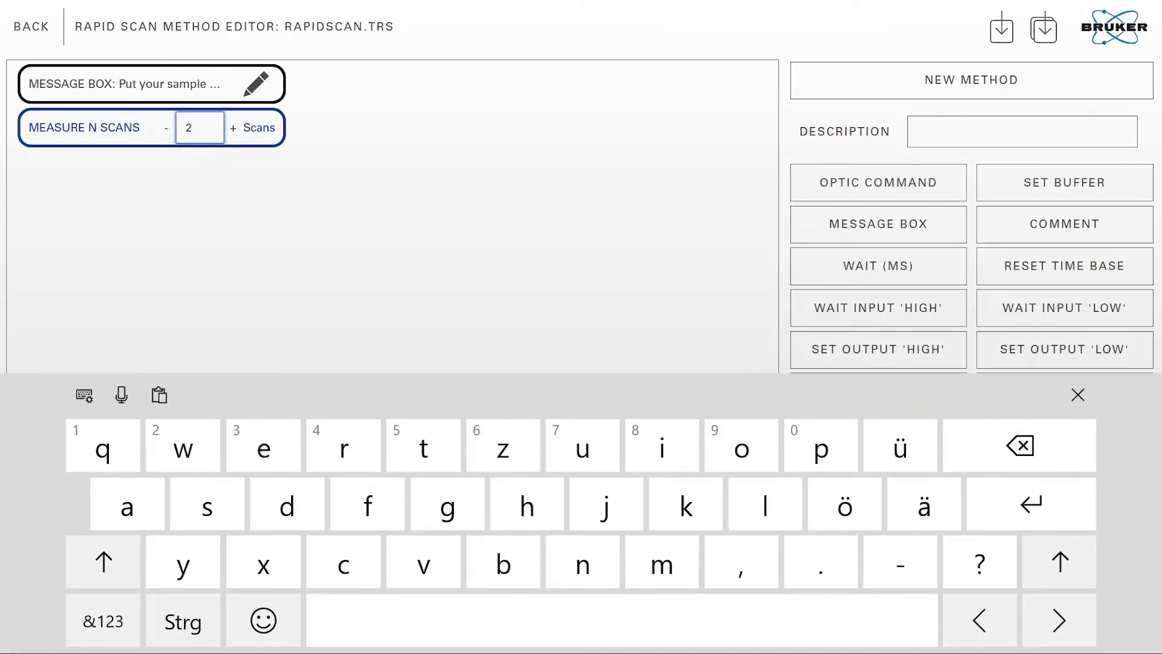
{"action": "left_click", "coordinate": [821, 445]}
{"action": "type", "text": "0"}
{"action": "left_click", "coordinate": [1078, 394]}
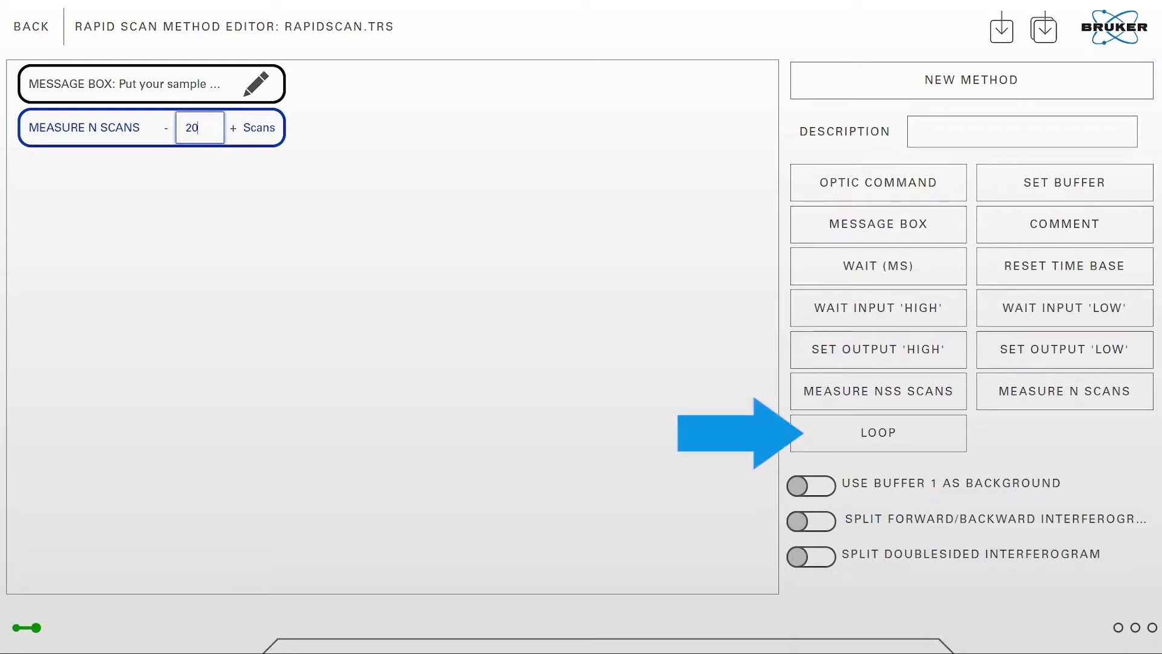
Step: Add a START LOOP and End pair, raising the loop count to 10
{"action": "left_click", "coordinate": [878, 432]}
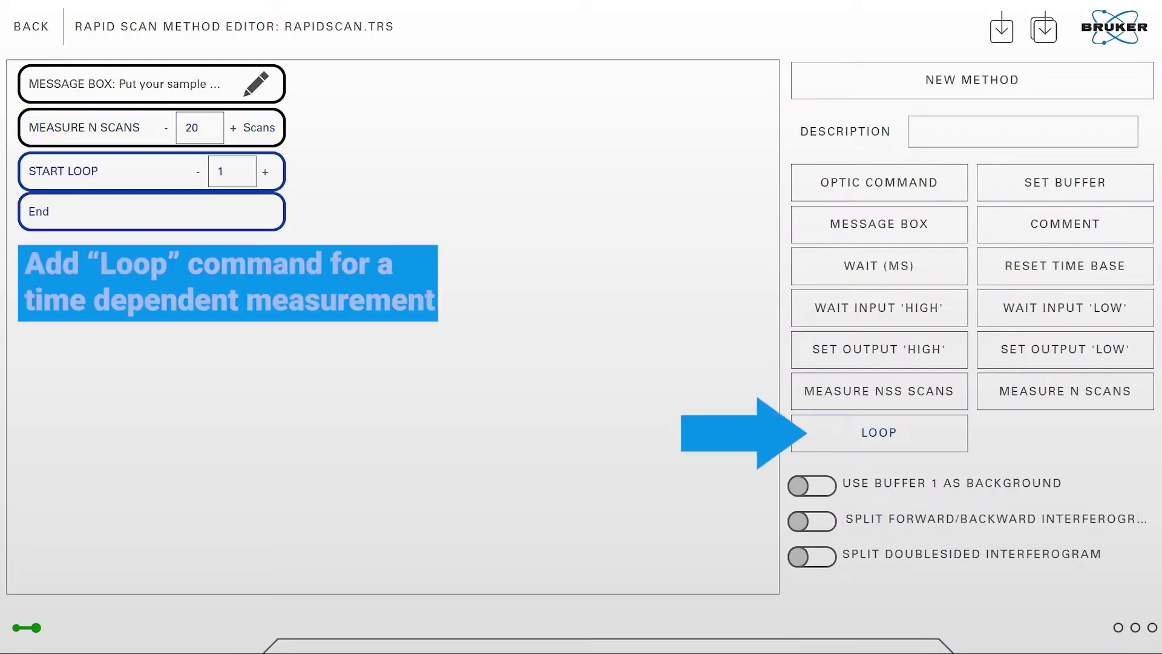
{"action": "left_click", "coordinate": [264, 171]}
{"action": "left_click", "coordinate": [263, 171]}
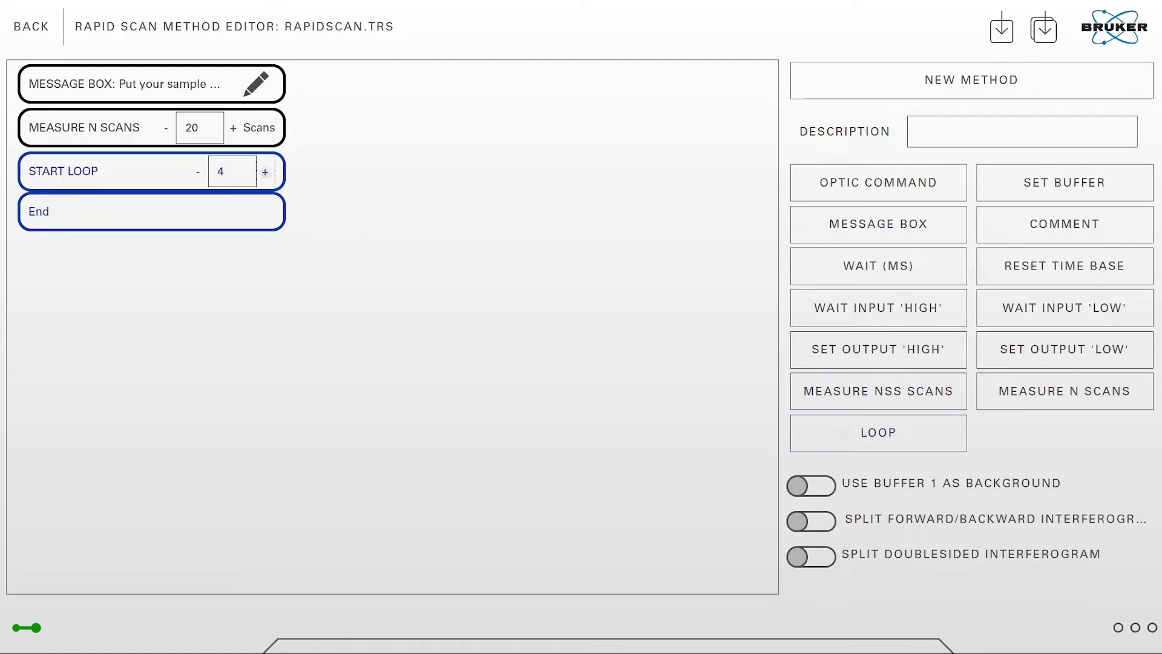
{"action": "left_click", "coordinate": [265, 172]}
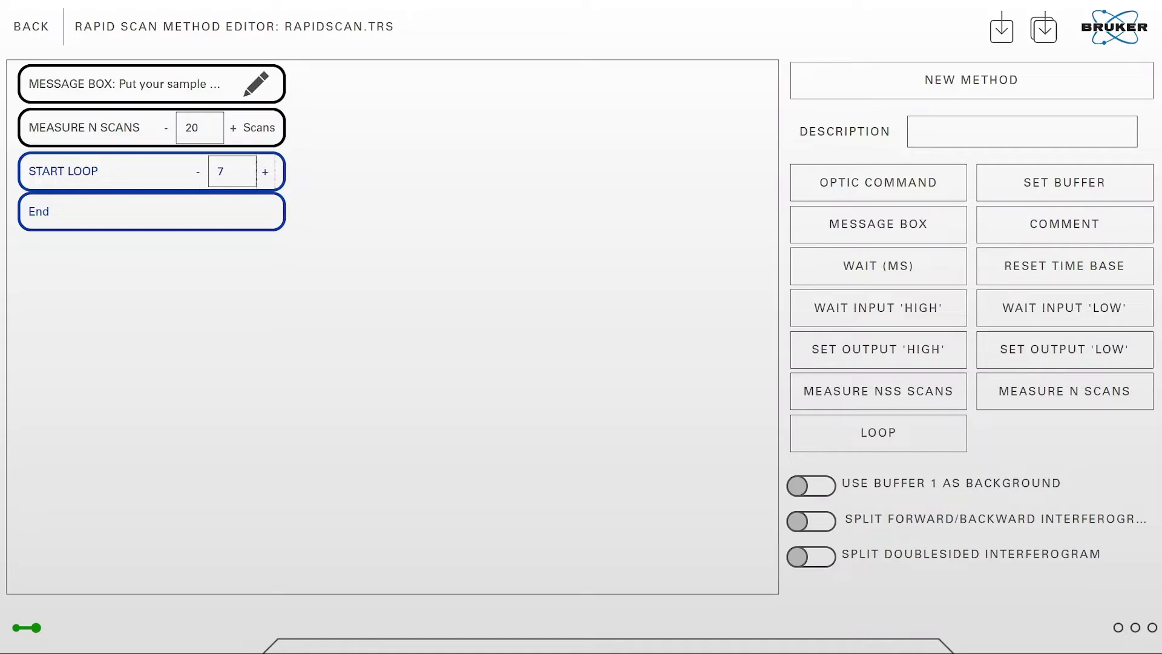
{"action": "left_click", "coordinate": [265, 172]}
{"action": "left_click", "coordinate": [265, 172]}
Step: Move the MEASURE N SCANS block under START LOOP, indented inside the loop
{"action": "left_click", "coordinate": [76, 128]}
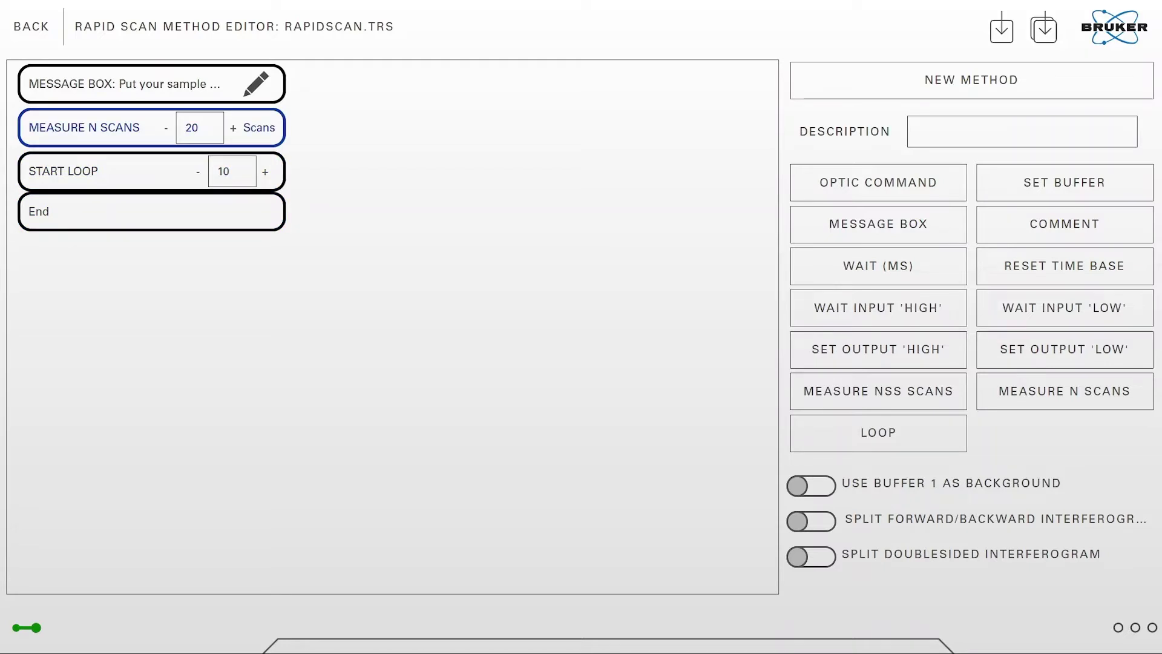
{"action": "left_click_drag", "start_coordinate": [72, 125], "coordinate": [124, 193]}
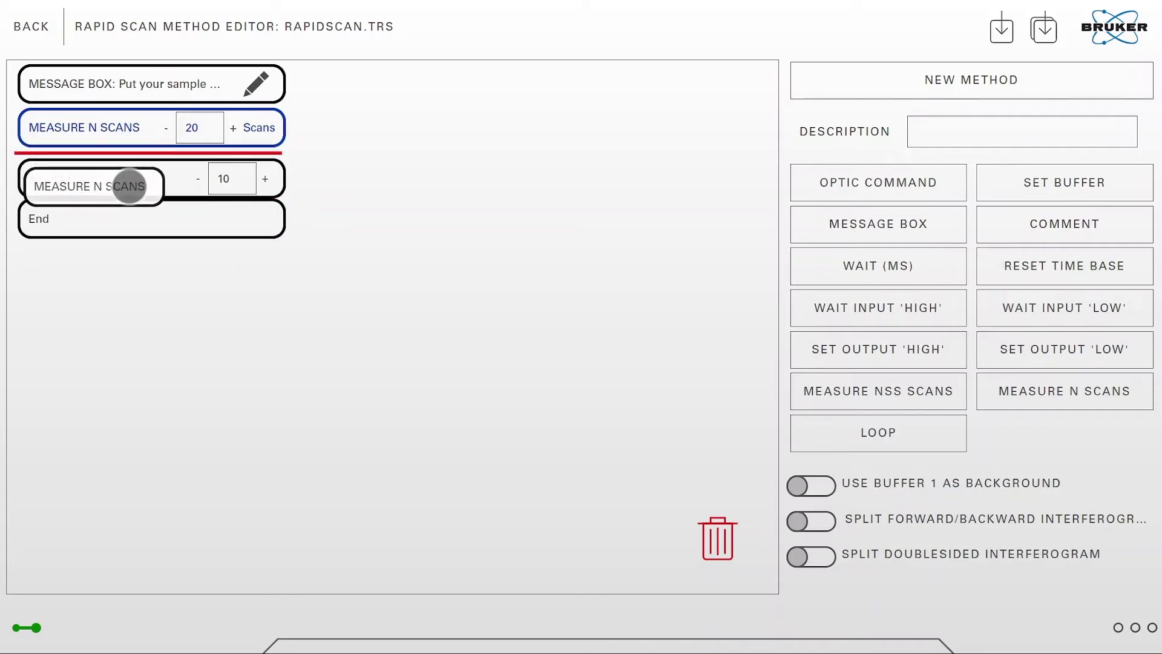
{"action": "left_click_drag", "start_coordinate": [124, 193], "coordinate": [161, 191]}
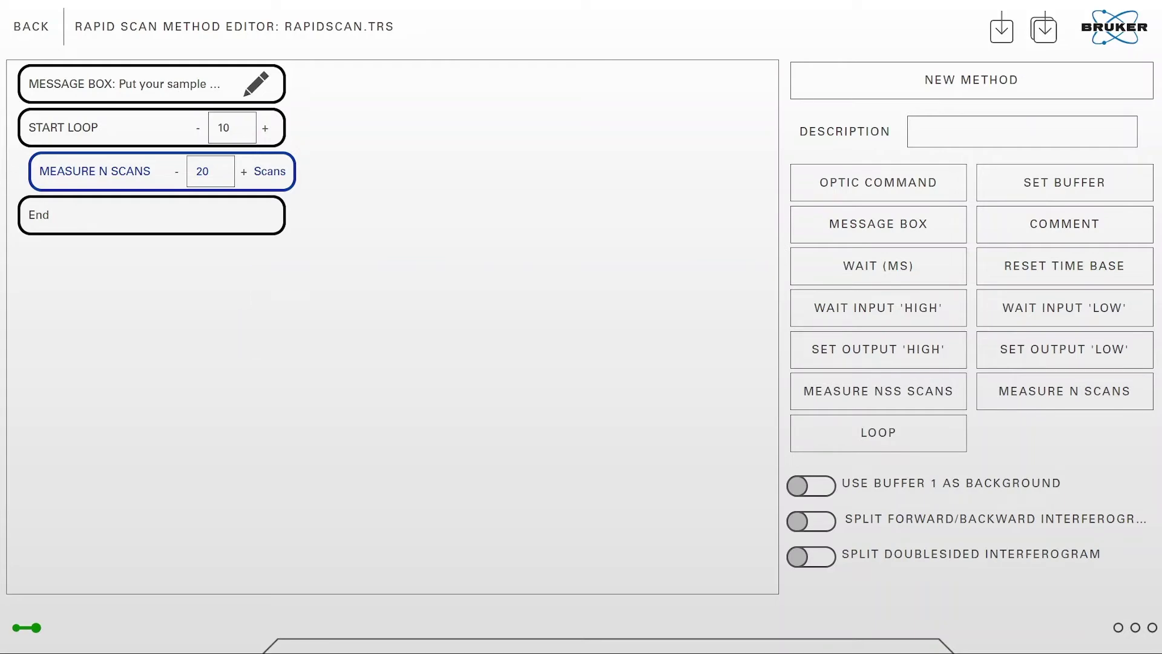
Step: Add a WAIT INPUT 'HIGH' step above START LOOP, set to input DI1
{"action": "left_click", "coordinate": [878, 306]}
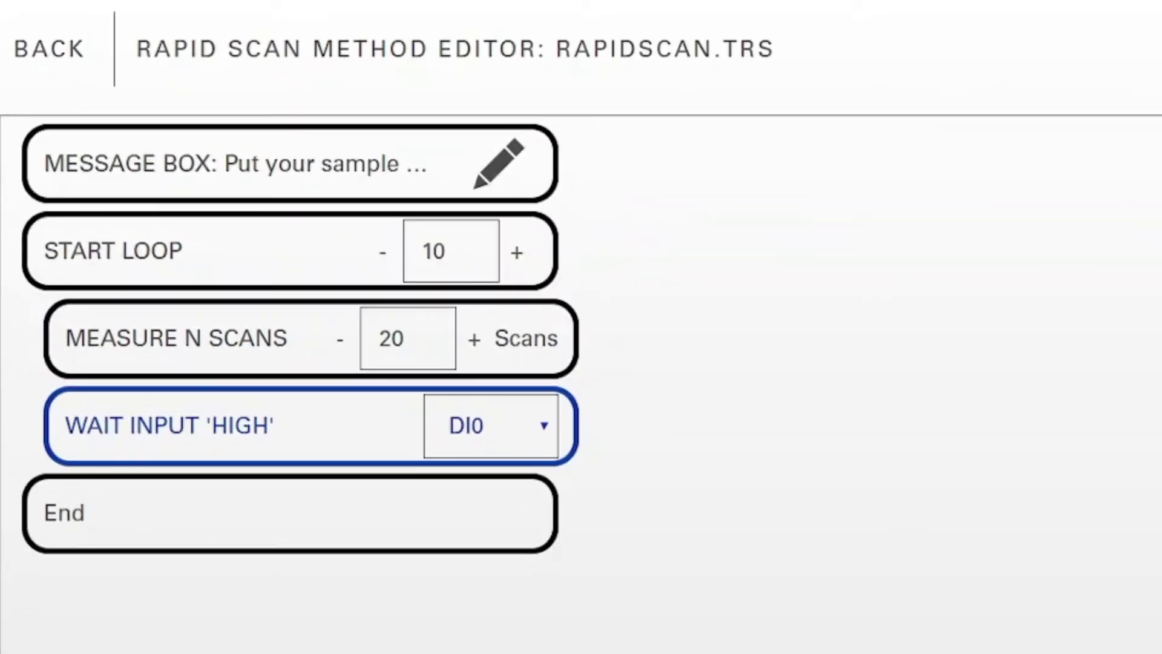
{"action": "mouse_move", "coordinate": [256, 425]}
{"action": "left_mouse_down"}
{"action": "mouse_move", "coordinate": [216, 337]}
{"action": "mouse_move", "coordinate": [217, 222]}
{"action": "left_mouse_up"}
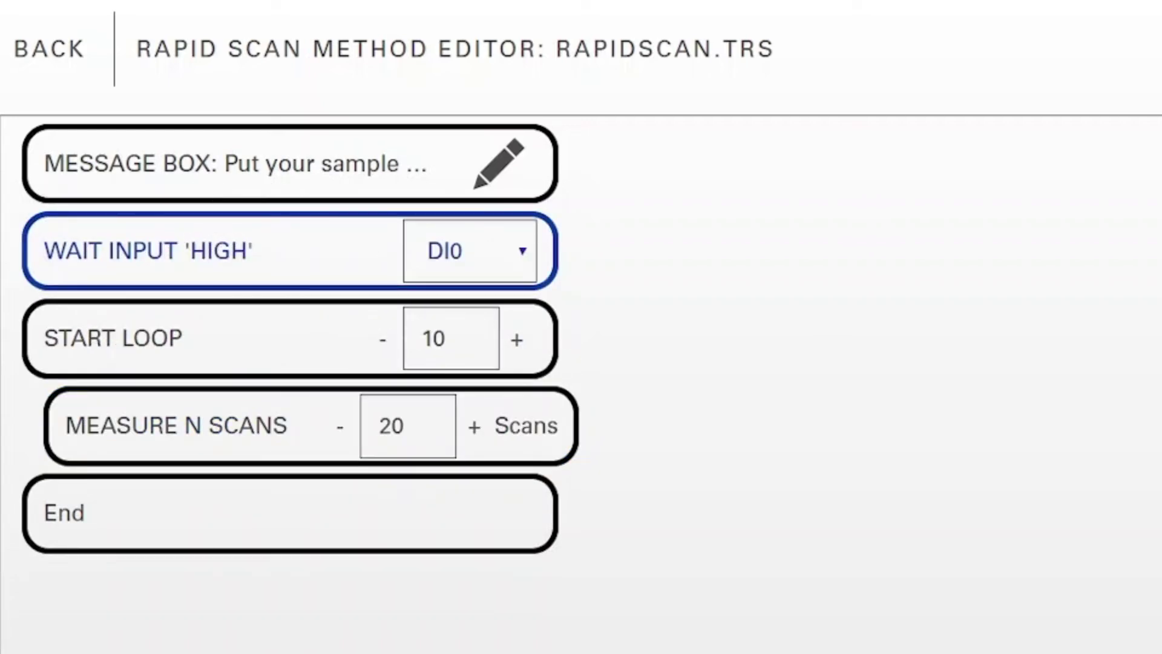
{"action": "left_click", "coordinate": [471, 251]}
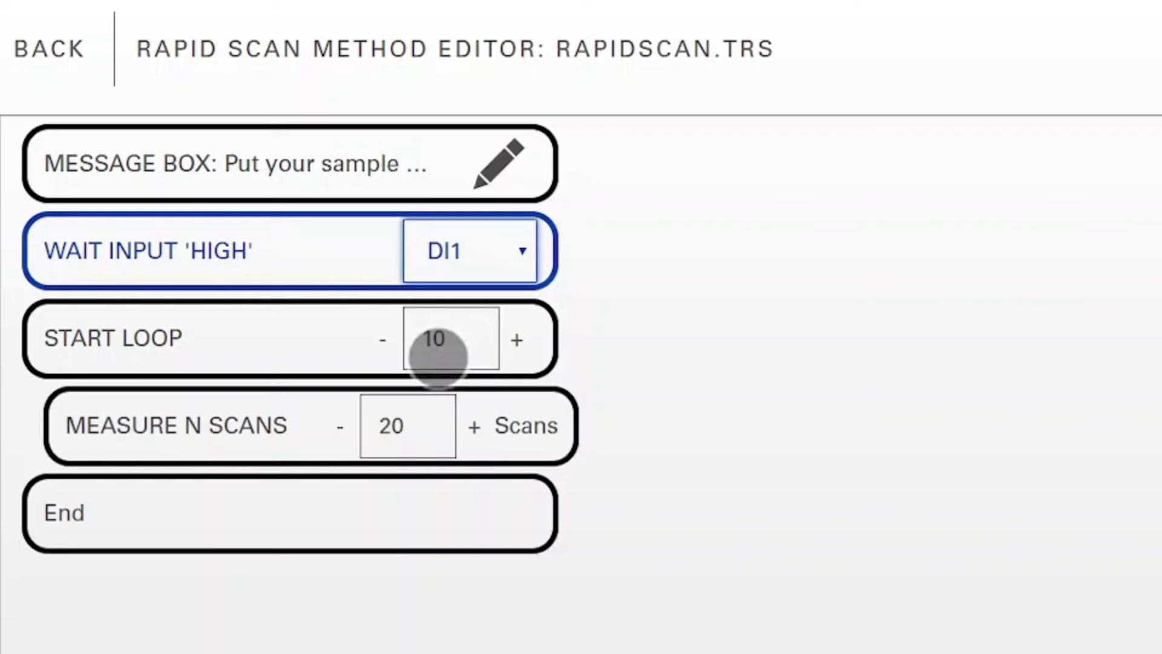
{"action": "left_click", "coordinate": [469, 251]}
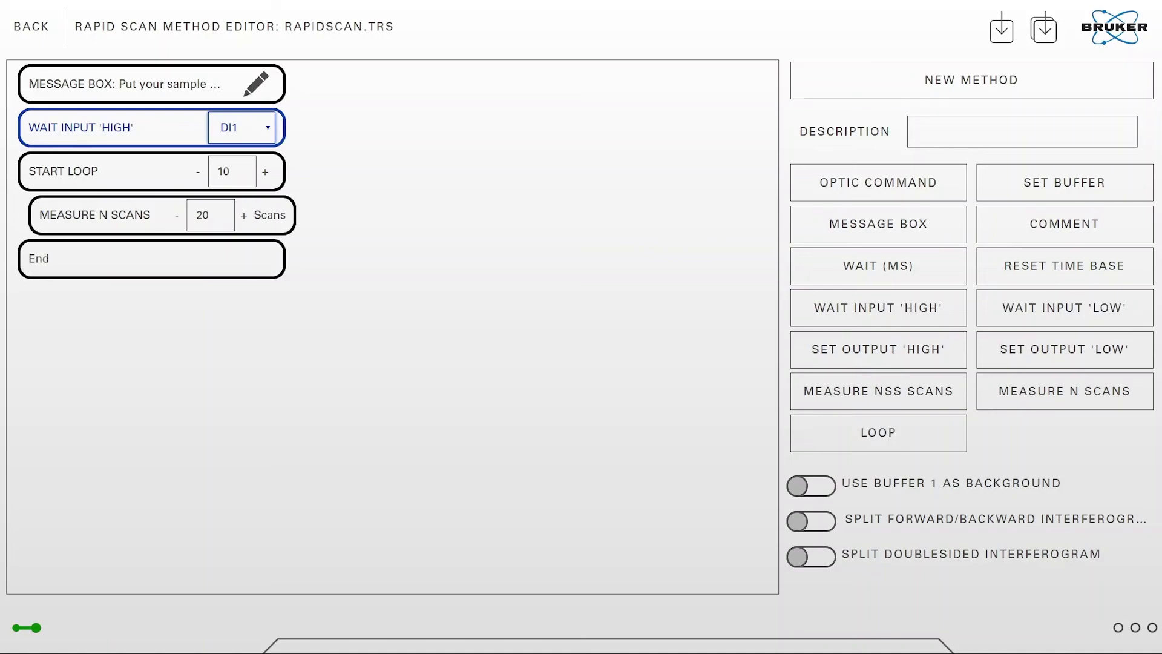
Step: Save the method as 'RapidScan Lesson.TRS' and confirm the save
{"action": "left_click", "coordinate": [1043, 29]}
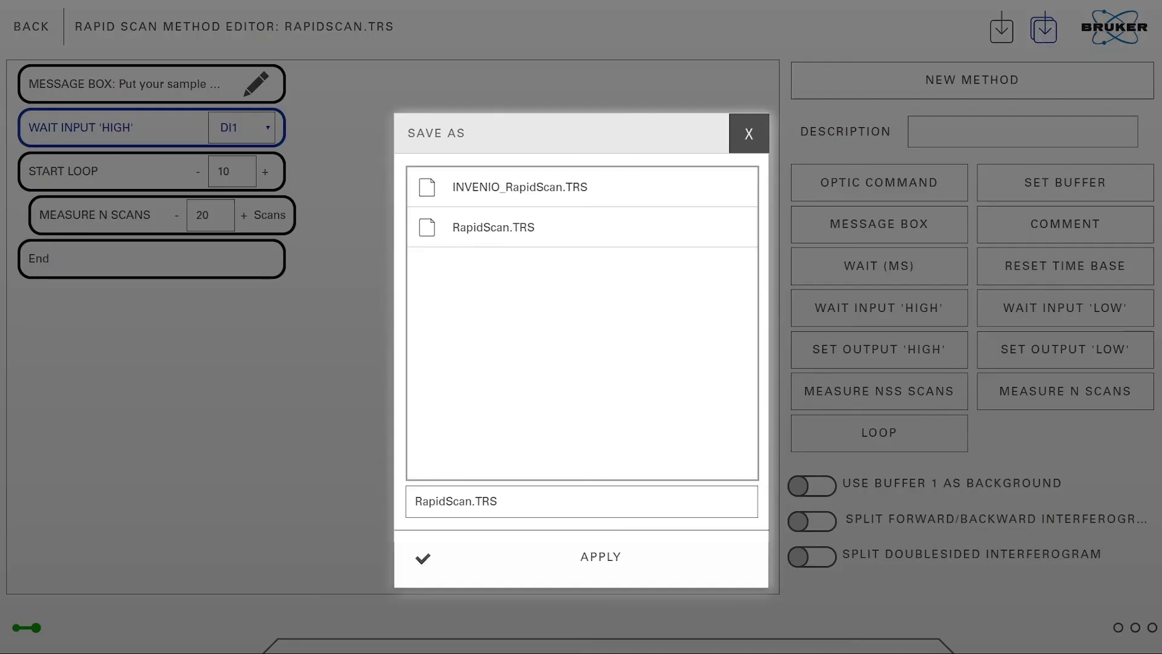
{"action": "left_click", "coordinate": [464, 502]}
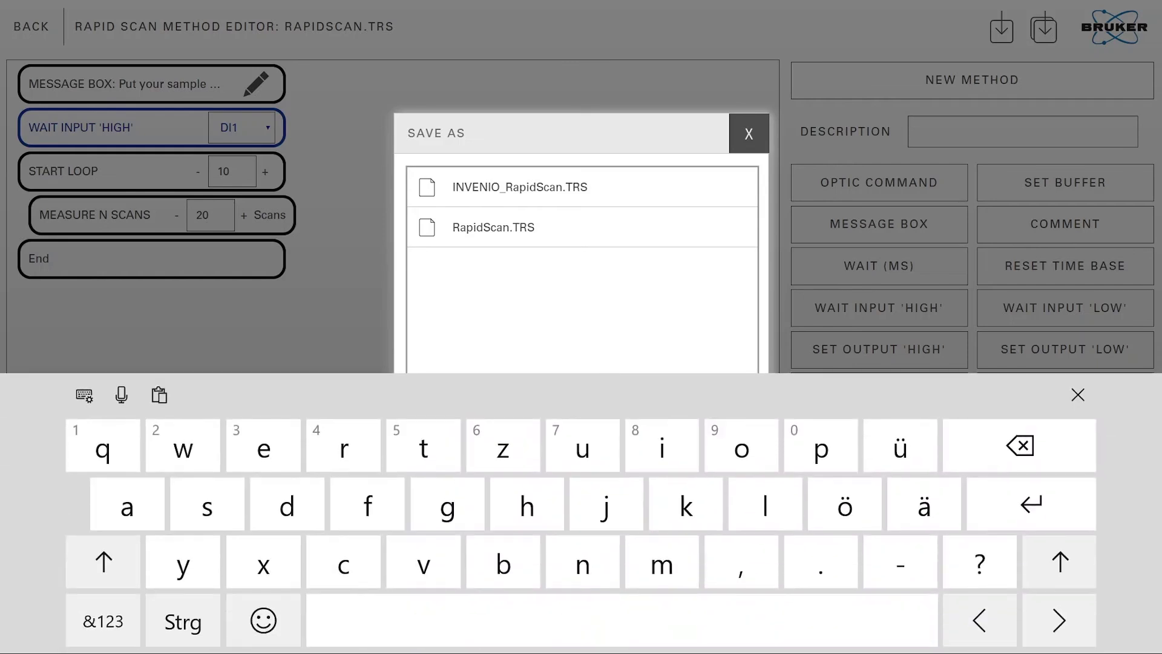
{"action": "left_click", "coordinate": [1058, 619]}
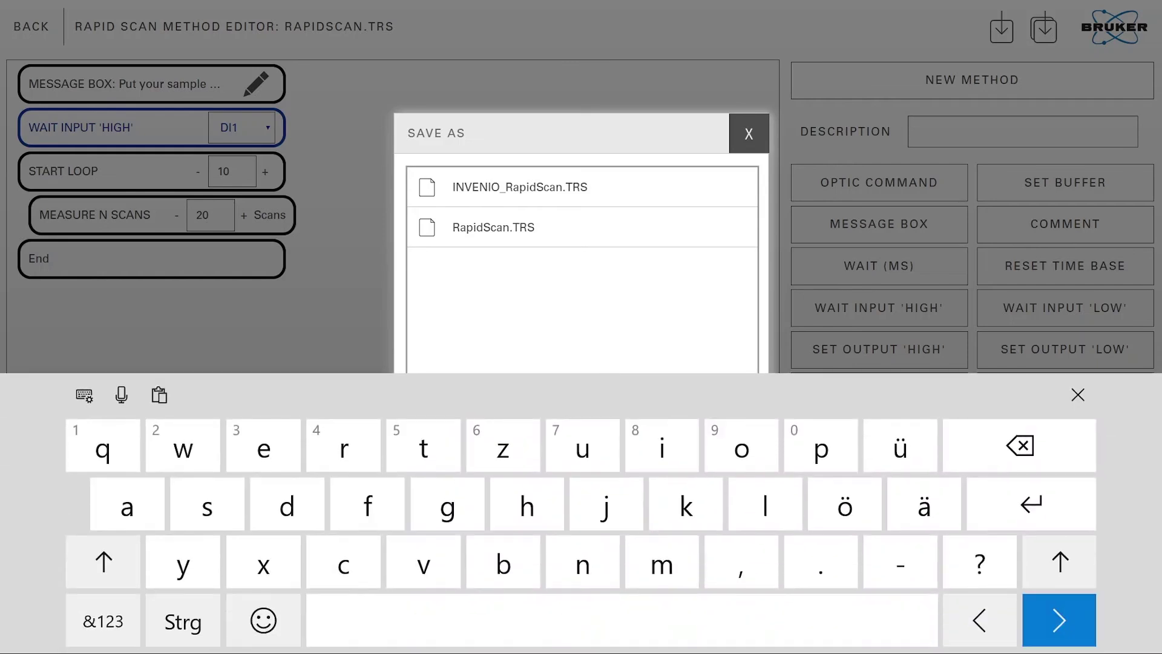
{"action": "left_click", "coordinate": [1006, 456]}
{"action": "left_click", "coordinate": [127, 506]}
{"action": "left_click", "coordinate": [287, 507]}
{"action": "left_click", "coordinate": [622, 619]}
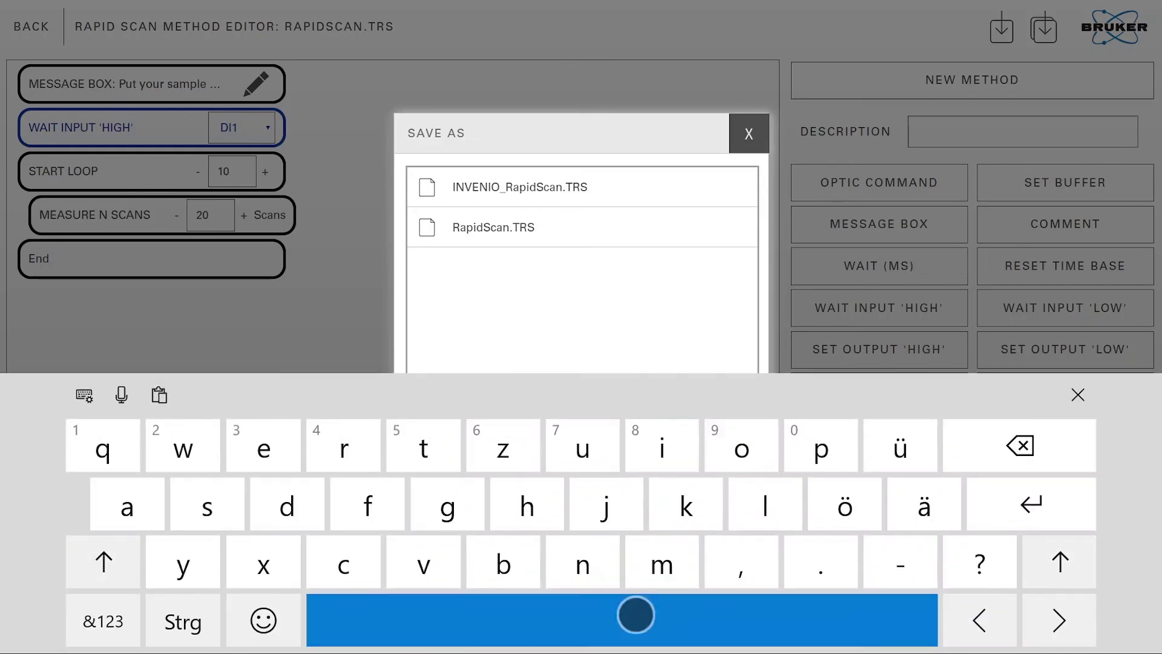
{"action": "left_click", "coordinate": [765, 508]}
{"action": "left_click", "coordinate": [1078, 395]}
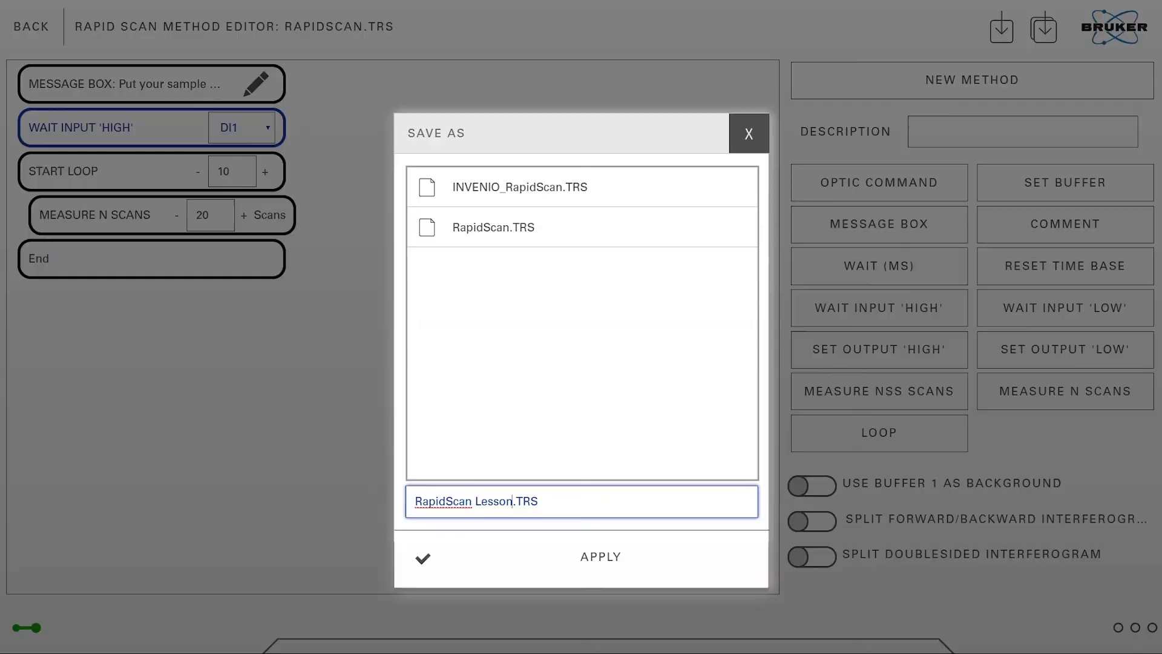
{"action": "left_click", "coordinate": [581, 554]}
{"action": "left_click", "coordinate": [516, 381]}
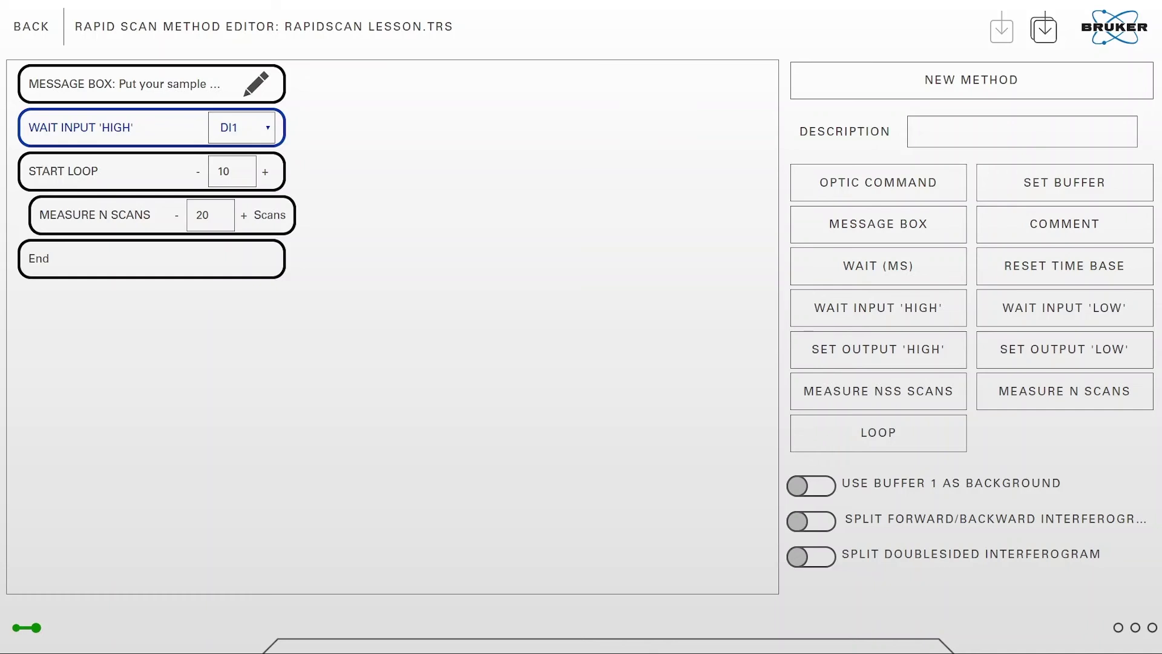
{"action": "left_click", "coordinate": [907, 269]}
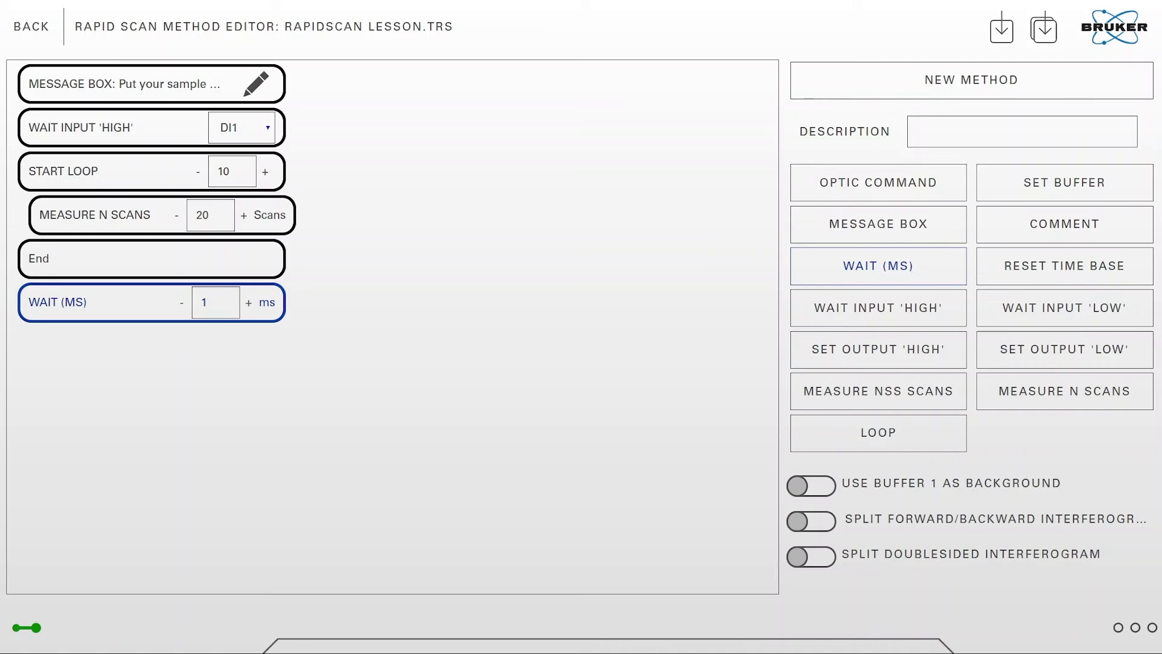
{"action": "left_click_drag", "start_coordinate": [70, 302], "coordinate": [676, 517]}
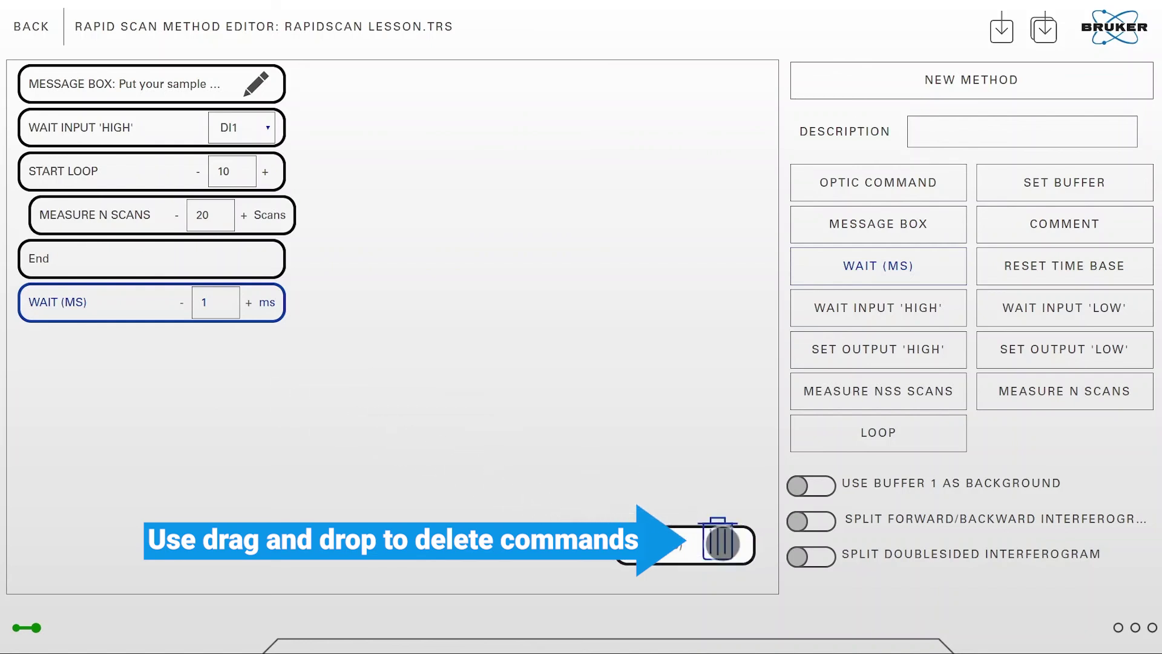
{"action": "left_click_drag", "start_coordinate": [676, 517], "coordinate": [728, 546]}
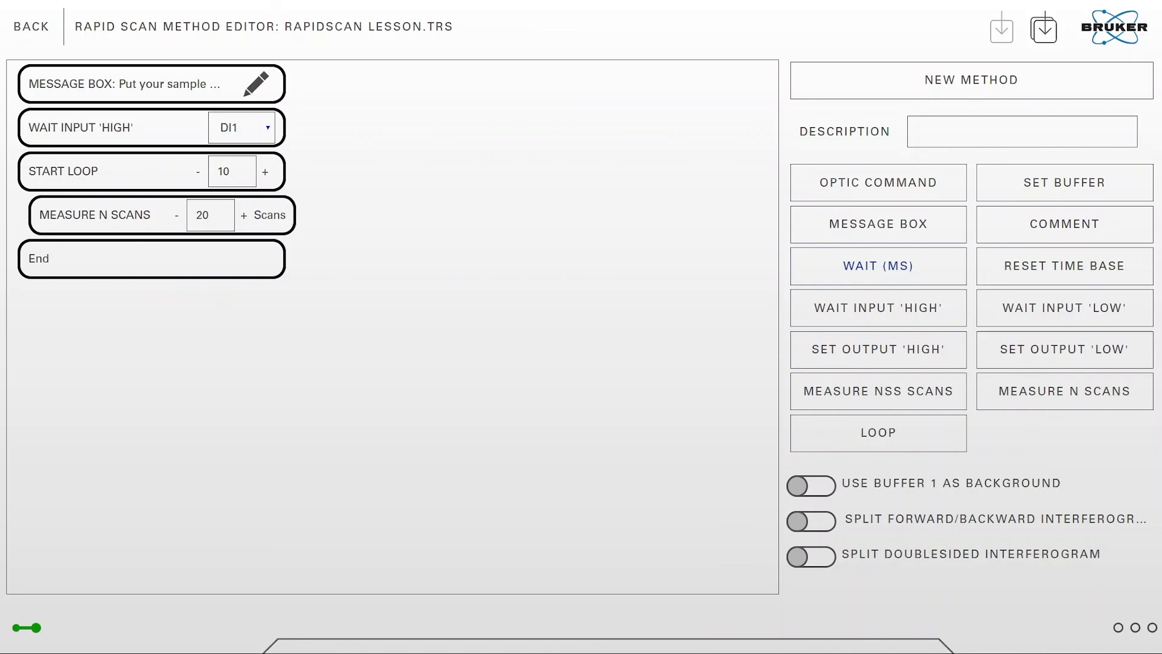
{"action": "left_click", "coordinate": [109, 127]}
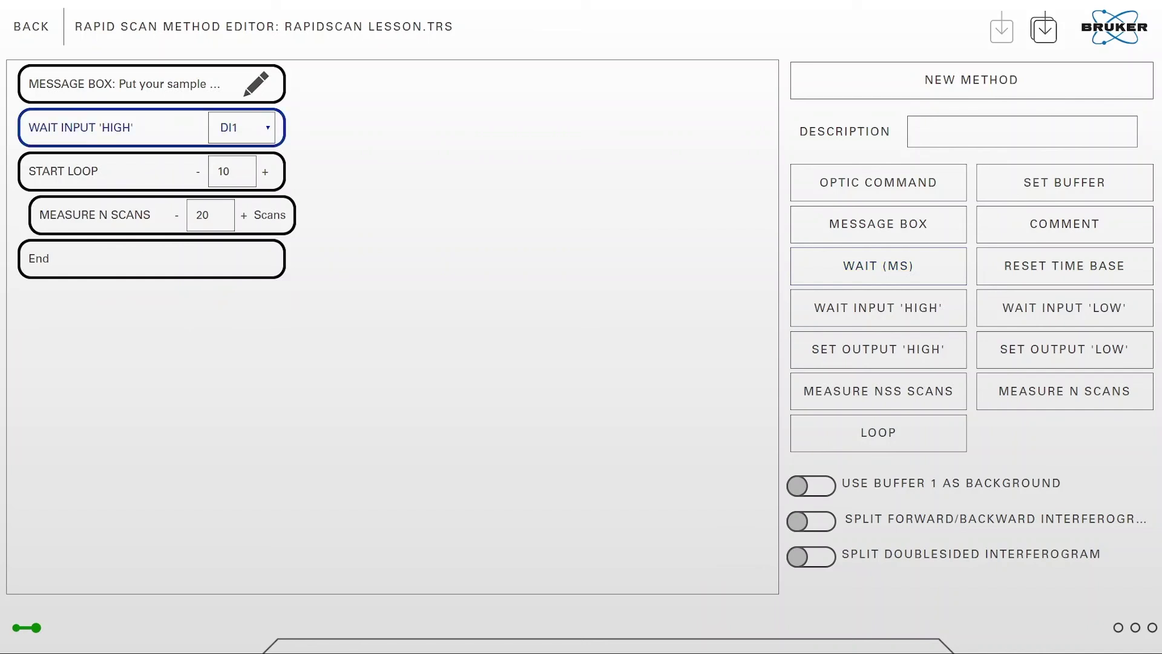